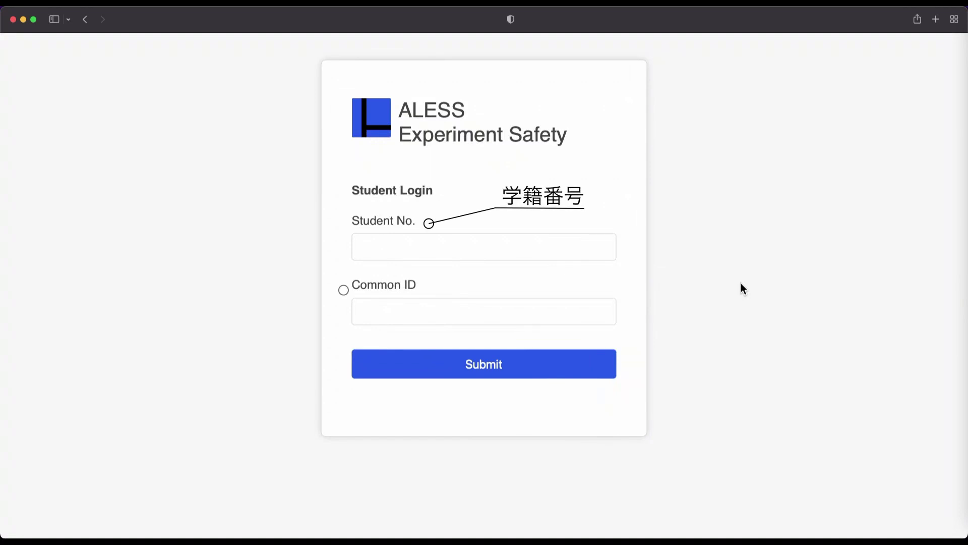
- Log in with the student number and Common ID, then begin the Mock semester submission
key(Tab)
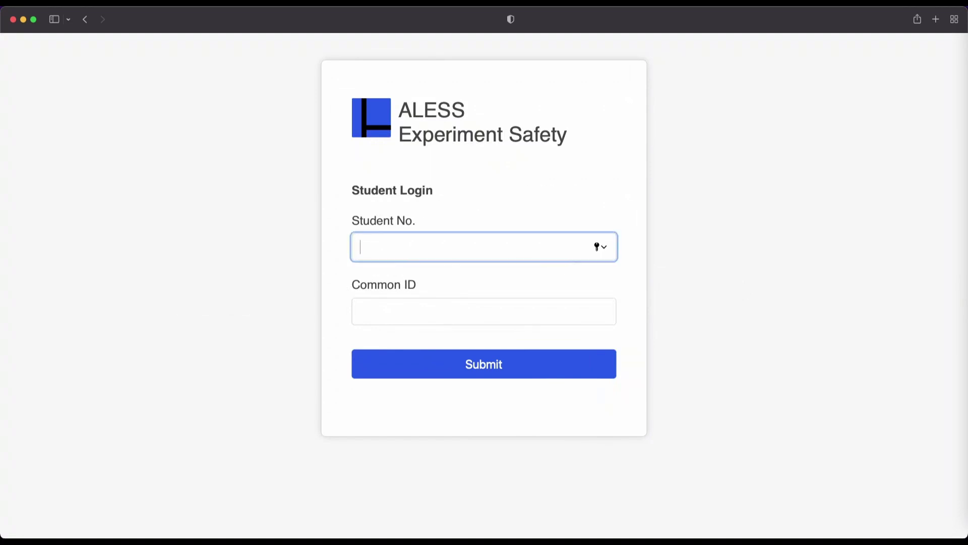
text(J123456)
key(Tab)
text(•••••)
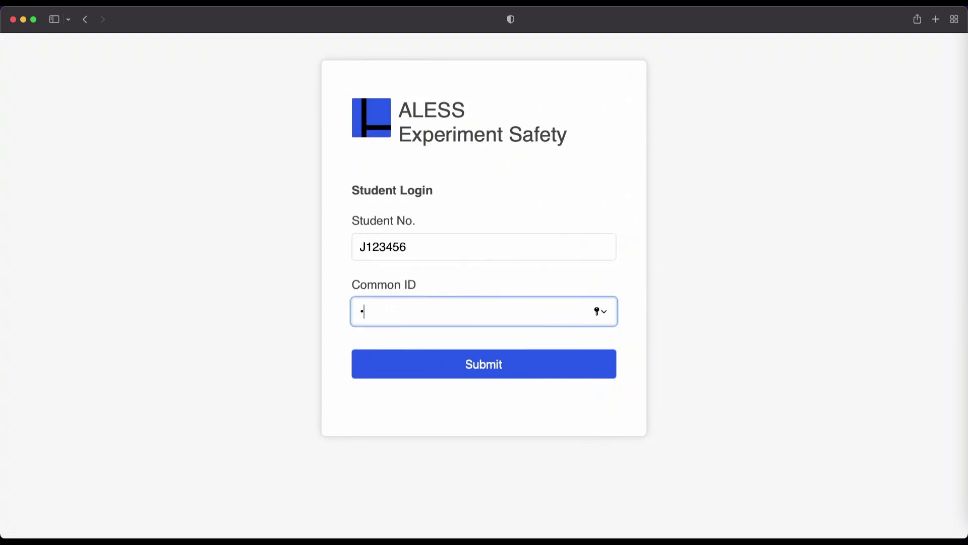
text(•••••)
click(582, 364)
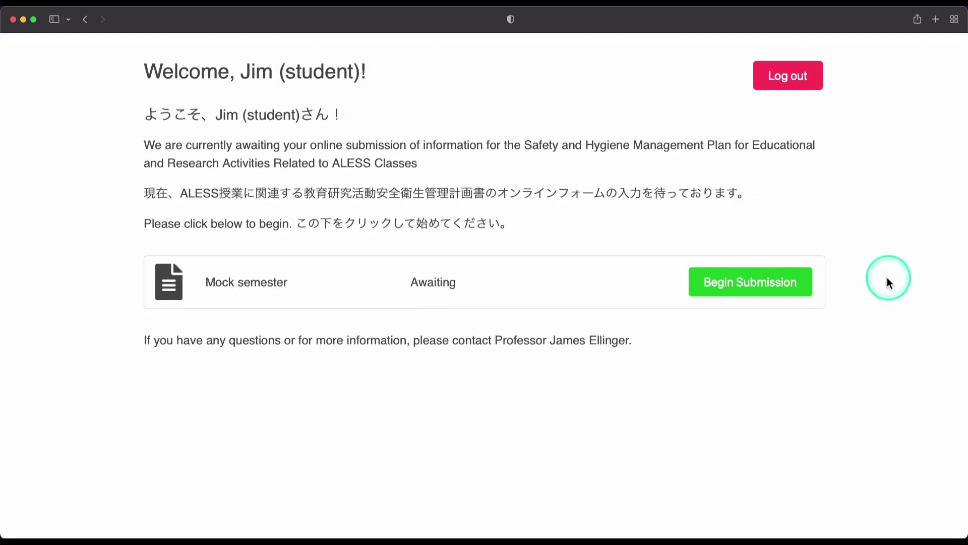
click(764, 282)
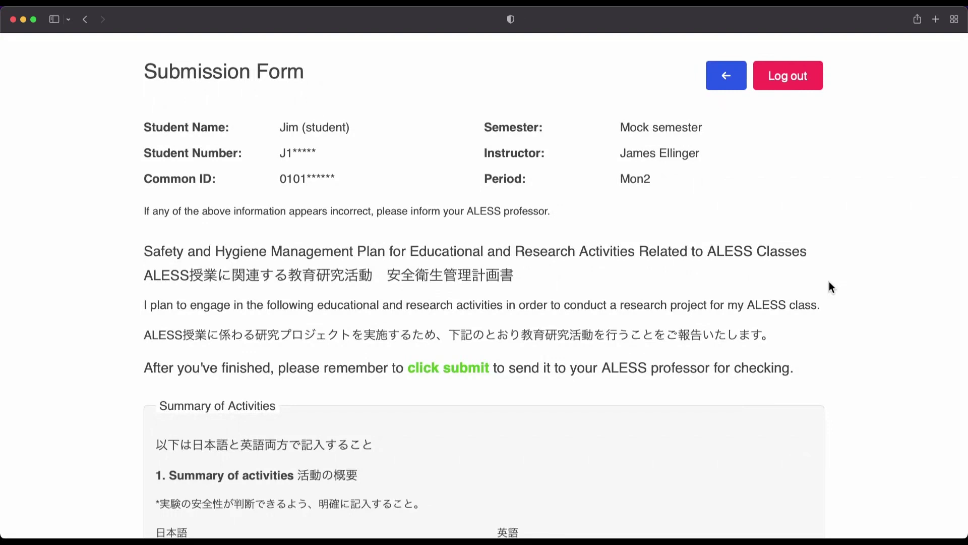
- Scroll down to the pre-filled Summary of Activities and its materials list
scroll(875, 344, down, 1)
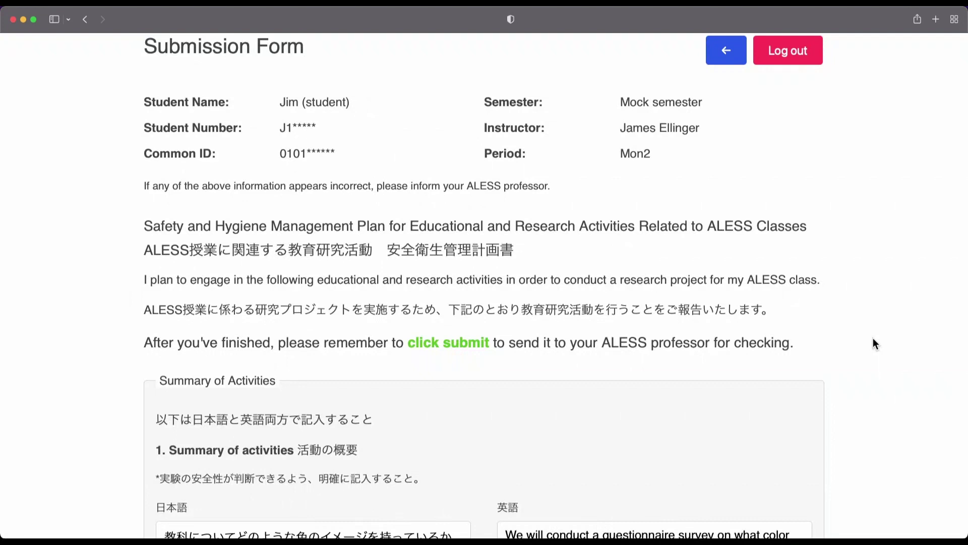
scroll(876, 344, down, 3)
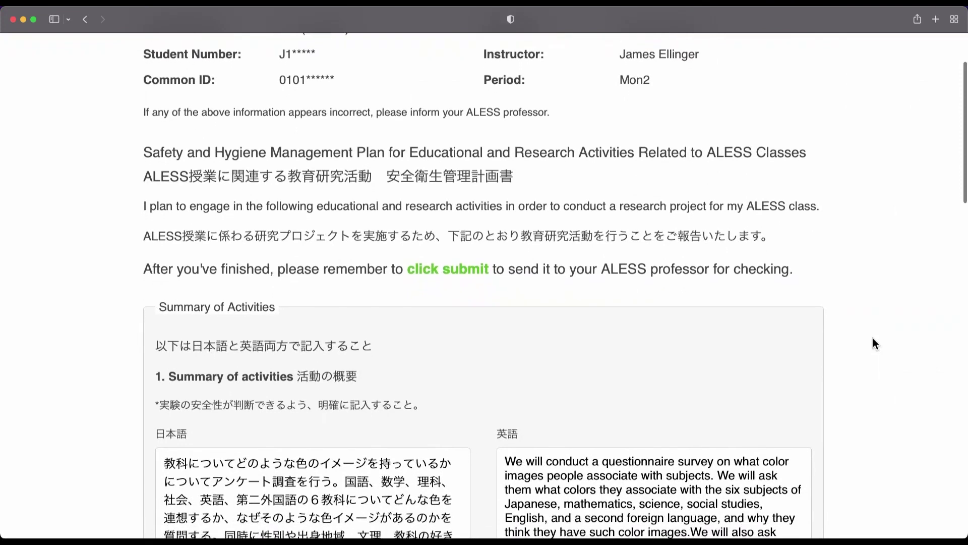
scroll(875, 343, down, 5)
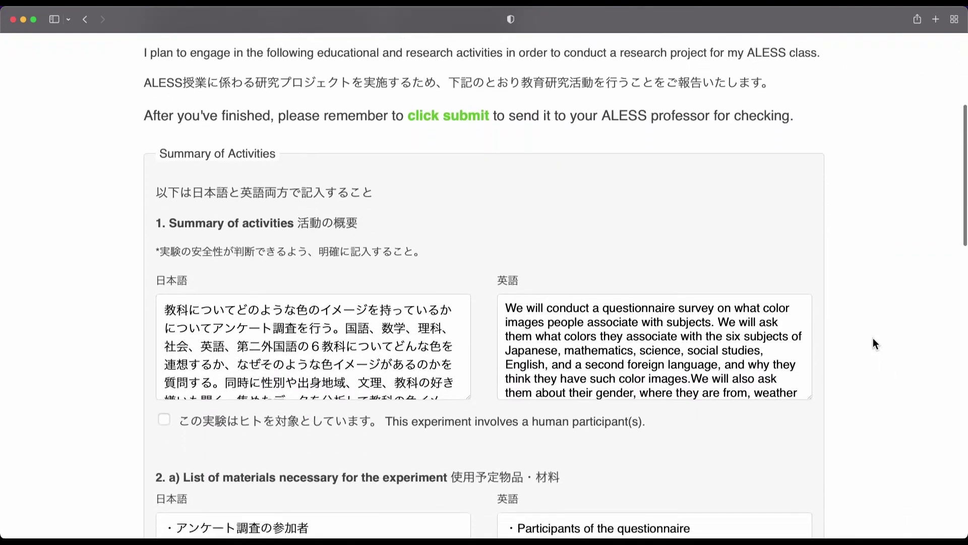
scroll(873, 338, down, 2)
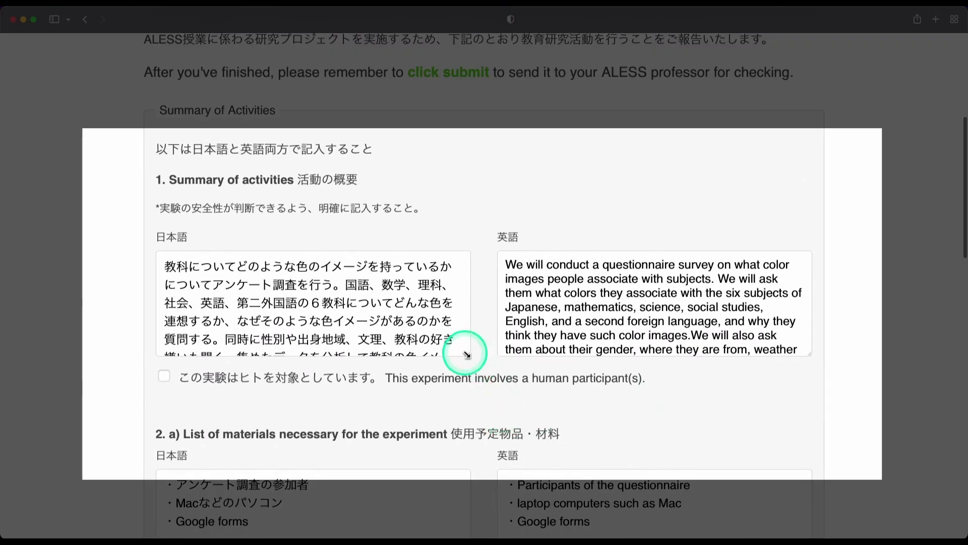
- Enlarge the Japanese and English summary boxes and tick the human participant(s) checkbox
drag(467, 354, 467, 428)
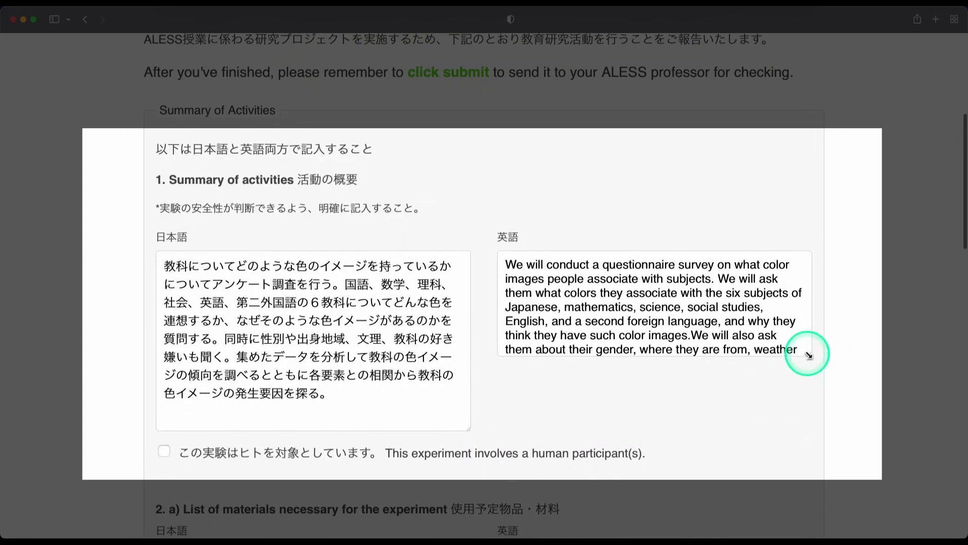
drag(809, 356, 808, 429)
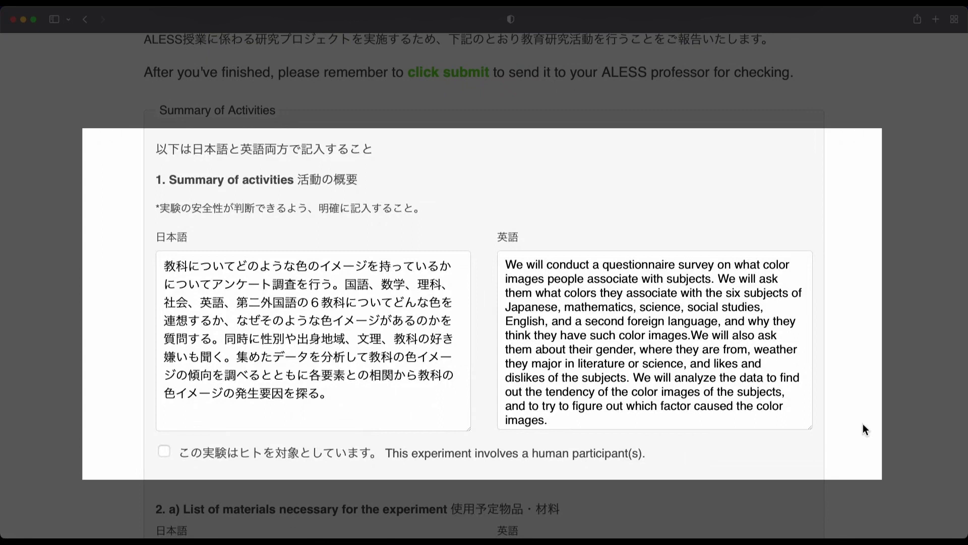
click(163, 452)
scroll(882, 432, down, 7)
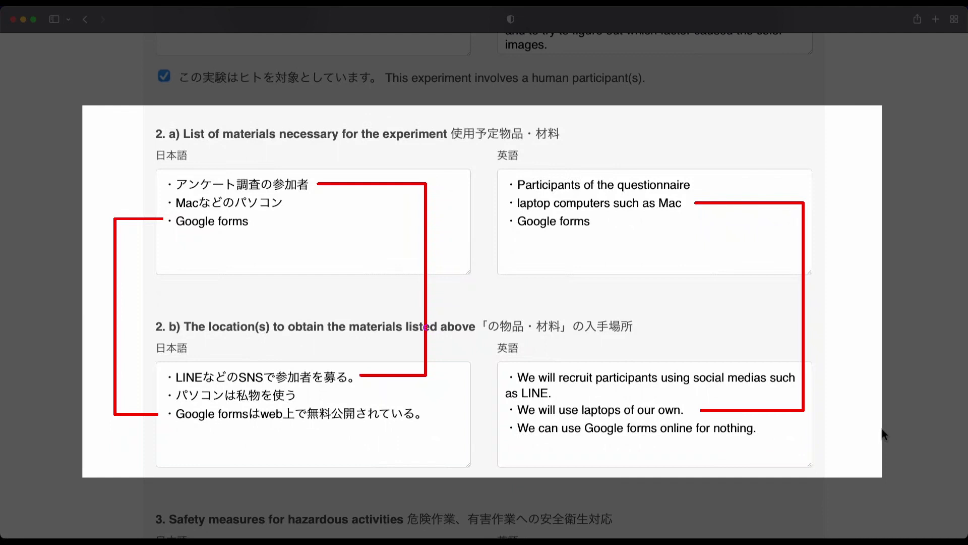
scroll(883, 434, down, 5)
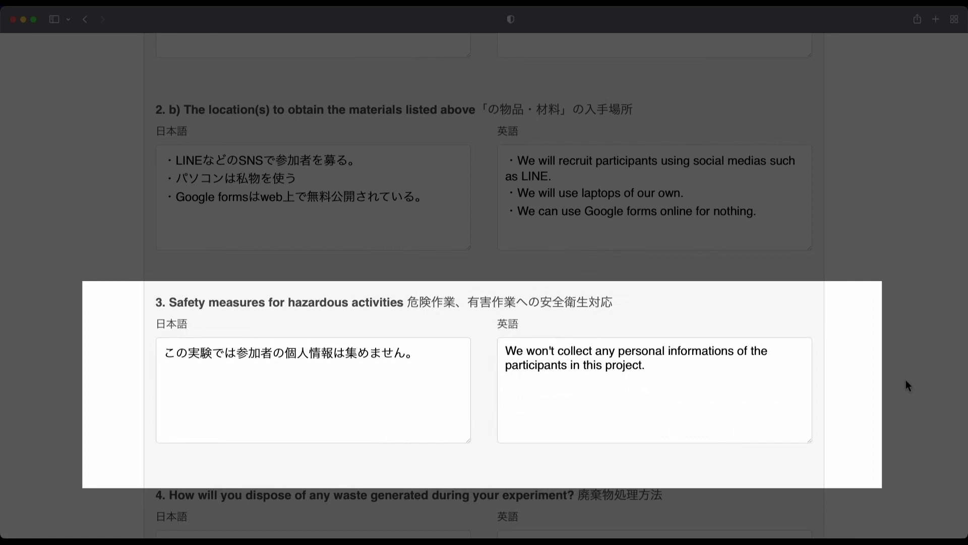
scroll(918, 388, down, 5)
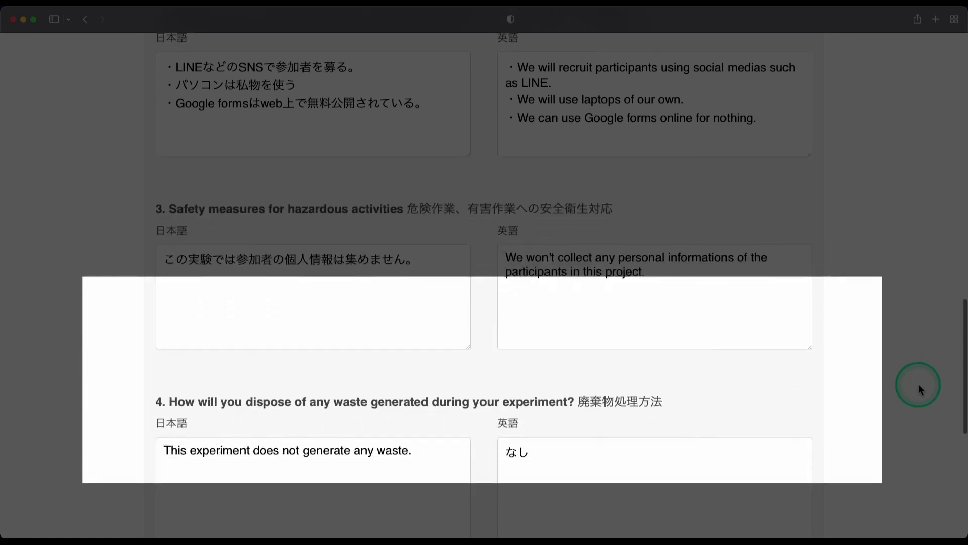
scroll(918, 388, down, 2)
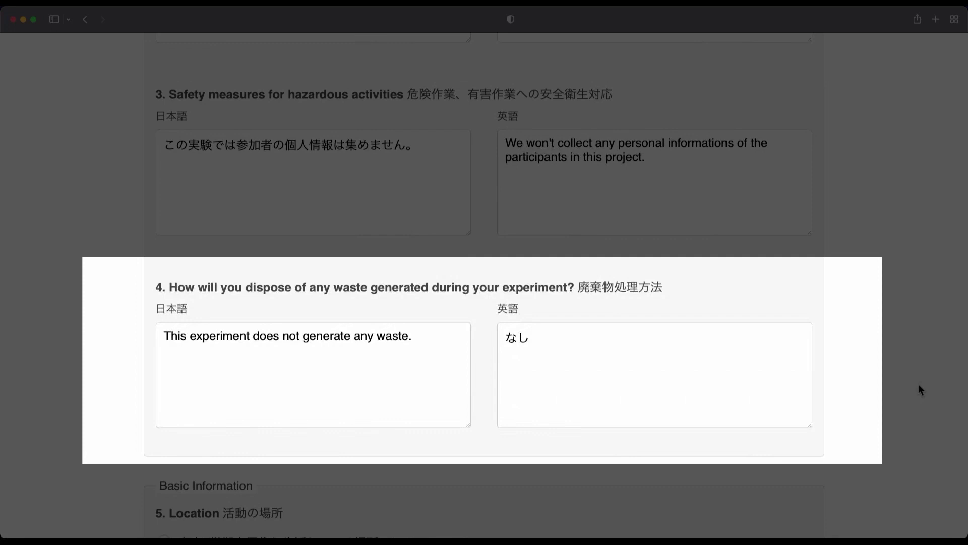
- Put 'なし' in the Japanese waste box and 'We won't generate any waste in this project.' in the English one
click(180, 342)
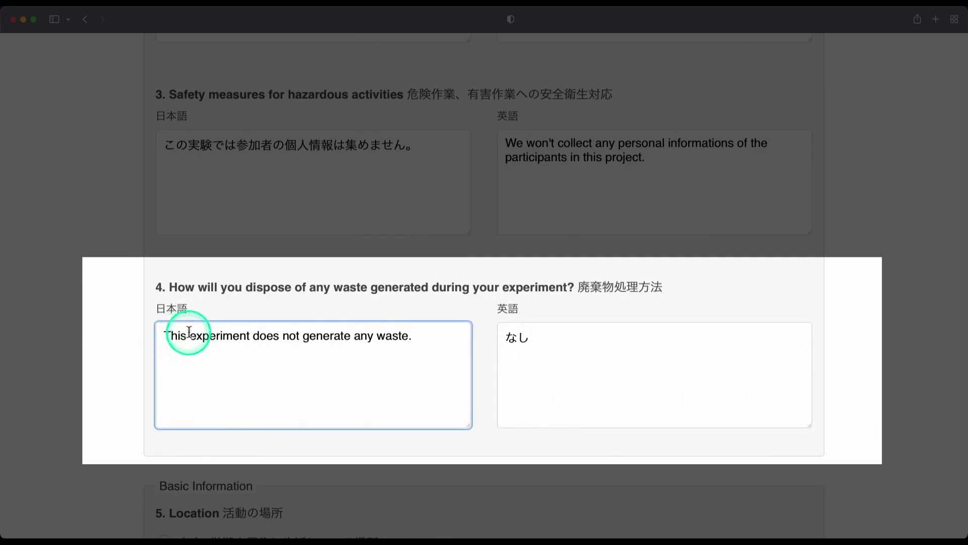
text(この実験では廃棄物は生じない。)
key(super+shift+Down)
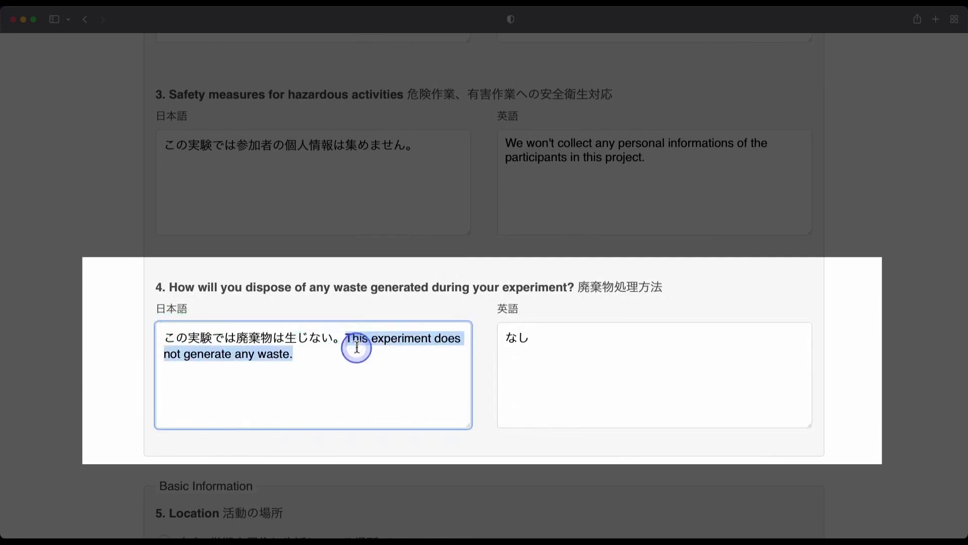
key(super+x)
click(555, 339)
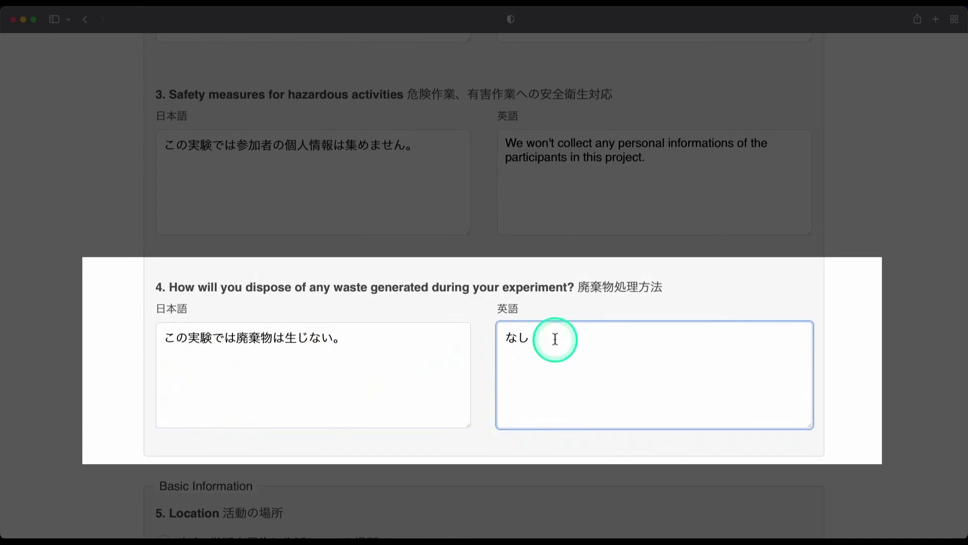
key(BackSpace)
key(BackSpace)
key(super+v)
- Set the activity location to Student's residence and scroll to the Save/Submit buttons
scroll(889, 312, down, 5)
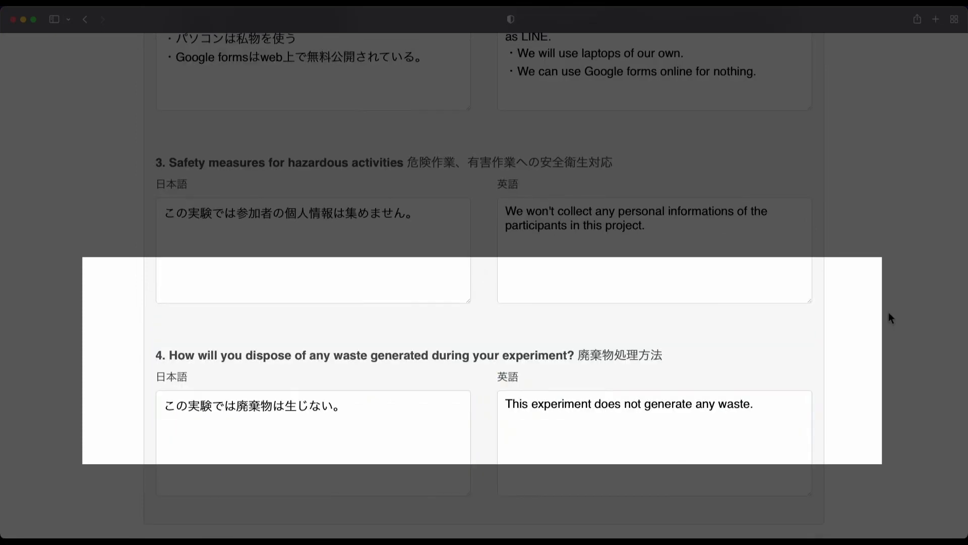
click(888, 313)
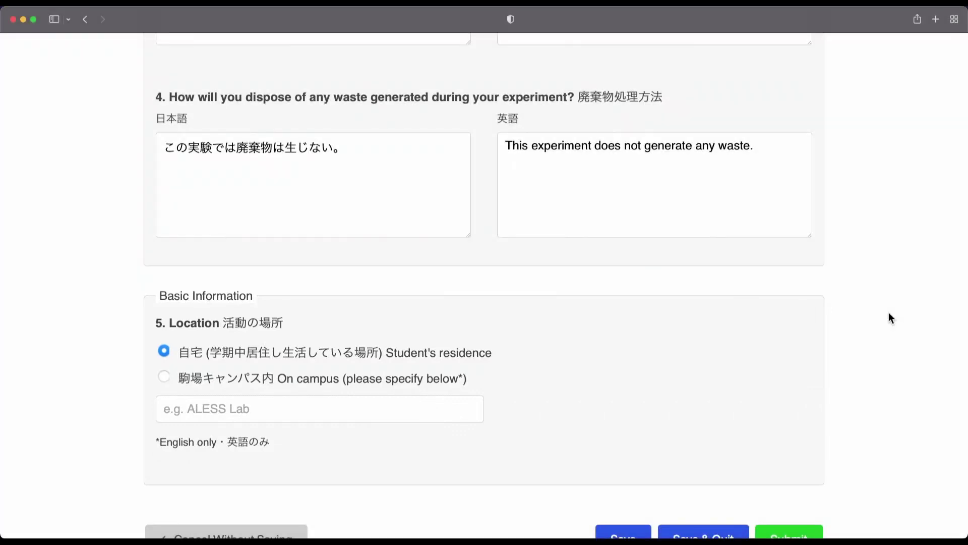
scroll(889, 317, down, 3)
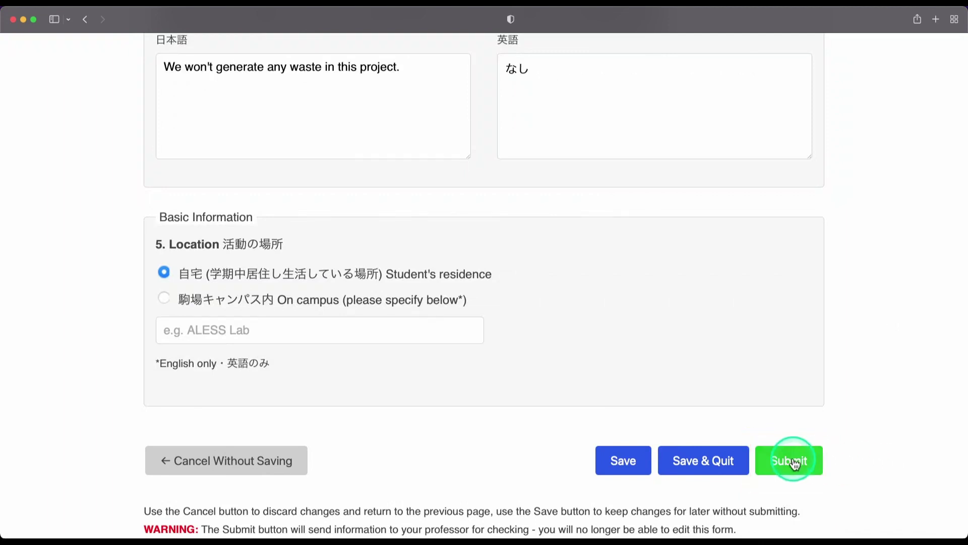
- Submit the form and confirm sending it to the professor for checking
click(788, 460)
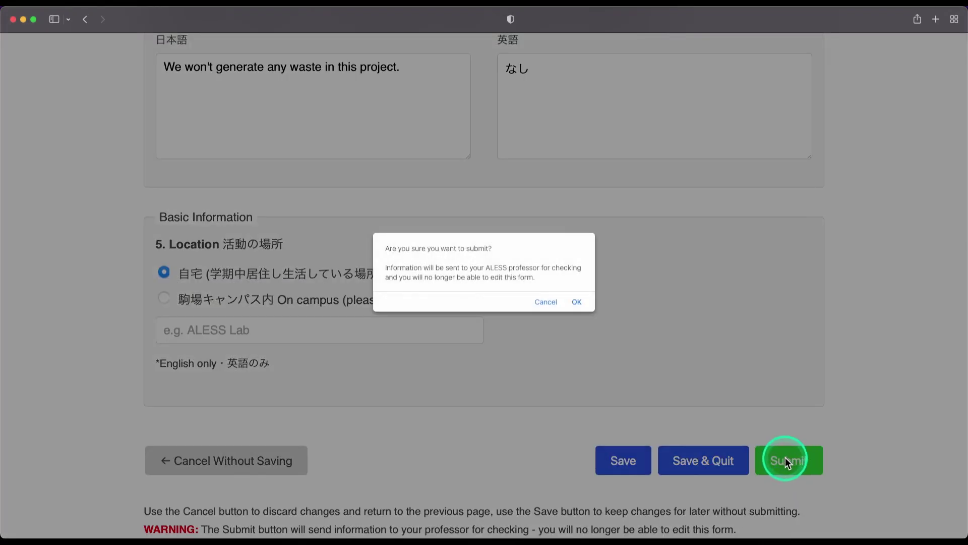
click(576, 302)
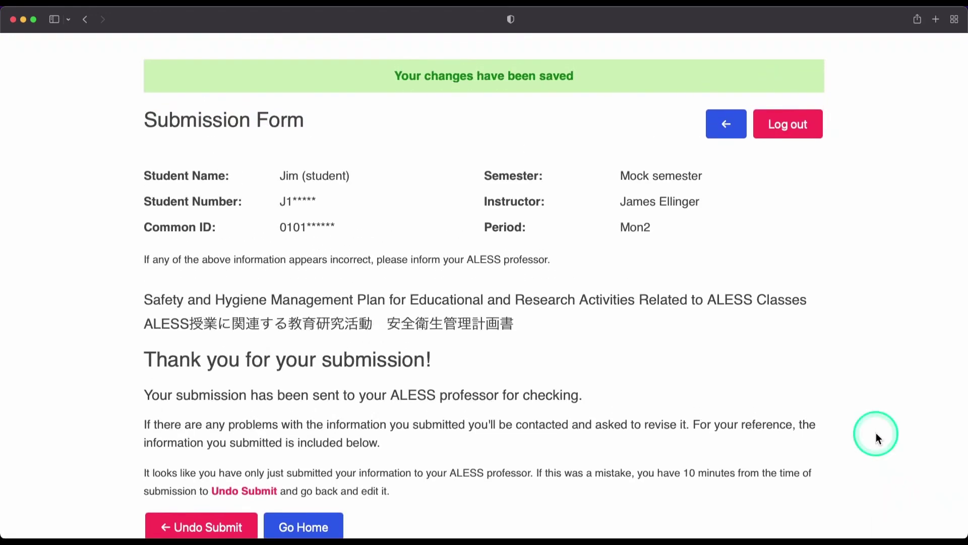
- Scroll through the email confirming the Safety and Hygiene Management Plan was accepted
scroll(860, 363, down, 2)
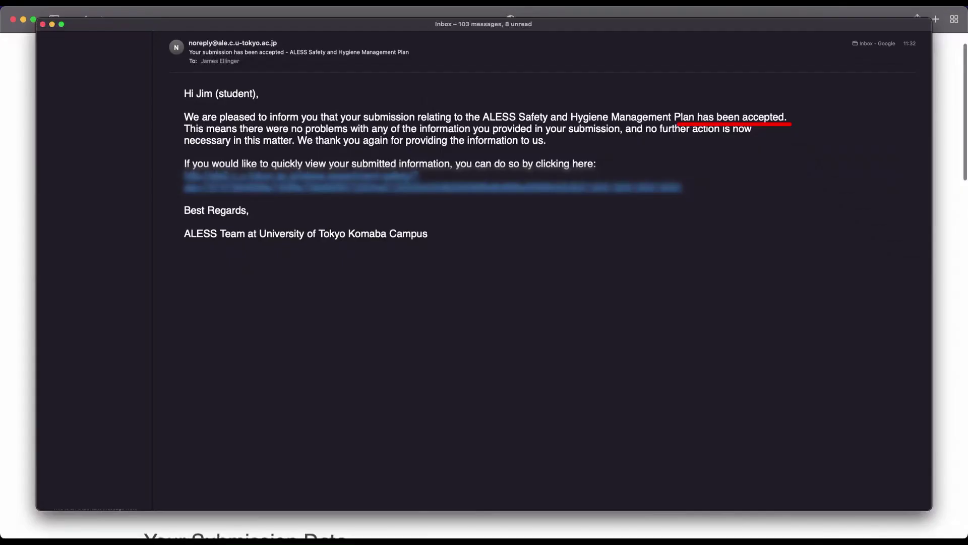
scroll(484, 530, down, 3)
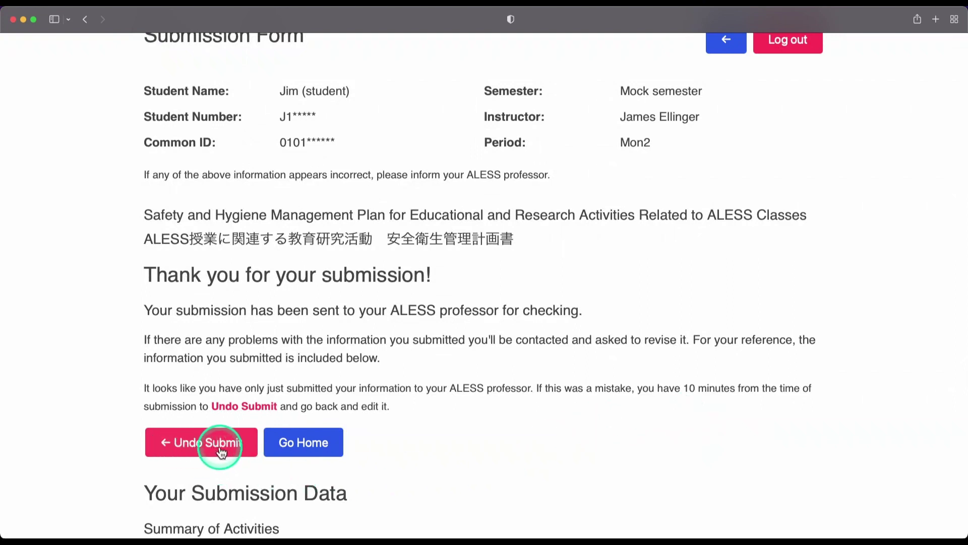
- Undo the submission and go back to the welcome dashboard
click(205, 442)
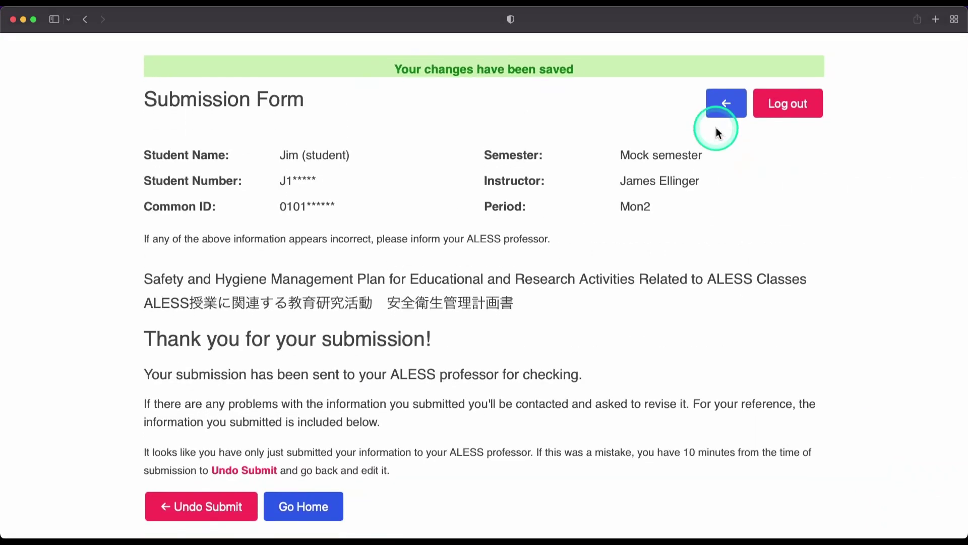
click(717, 102)
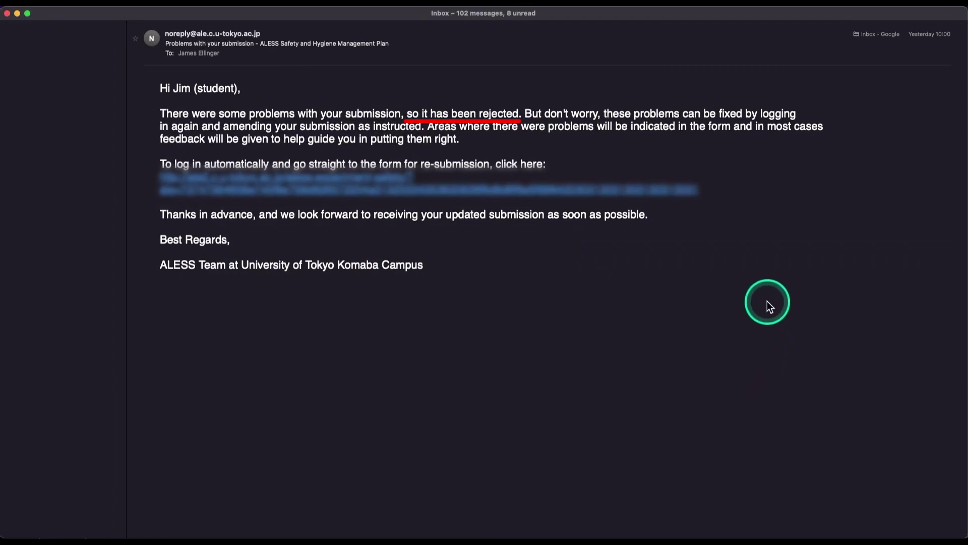
- Follow the rejection email's re-submission link to the ALESS welcome page
click(583, 199)
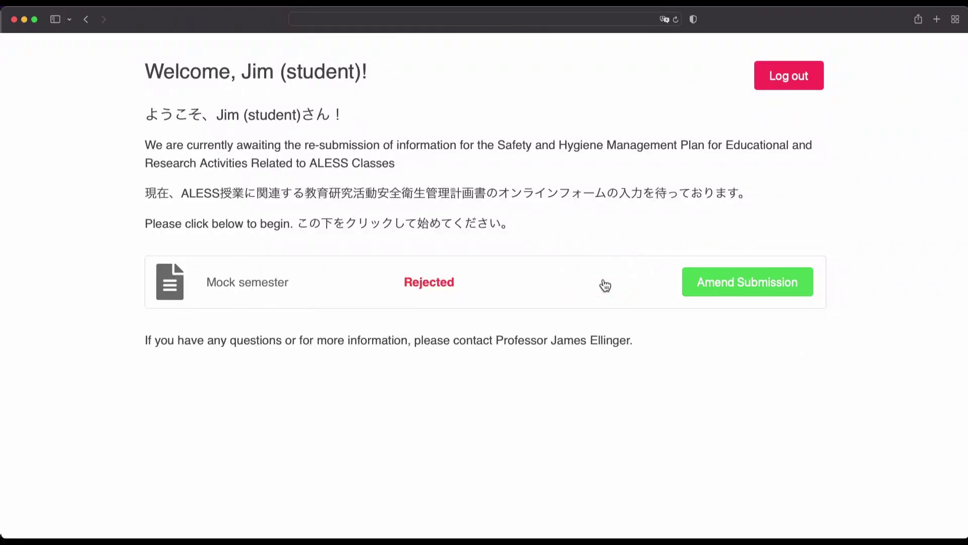
- Choose Amend Submission and scroll to the professor's comment on the Summary of Activities
click(752, 285)
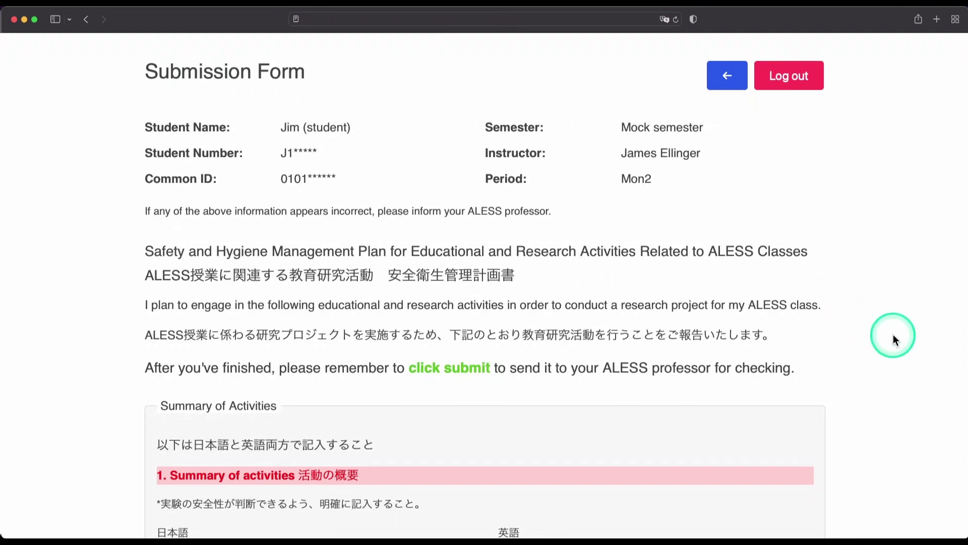
scroll(894, 337, down, 8)
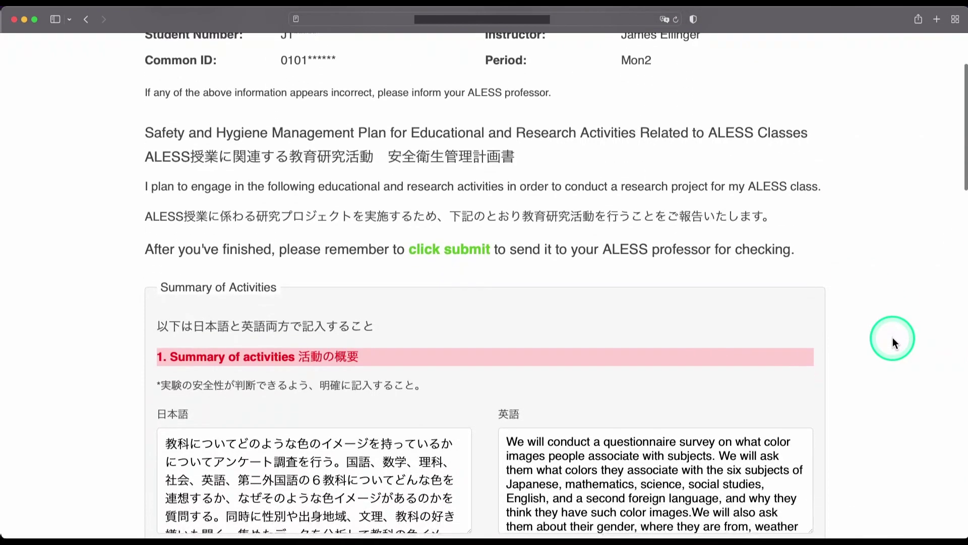
scroll(894, 342, down, 5)
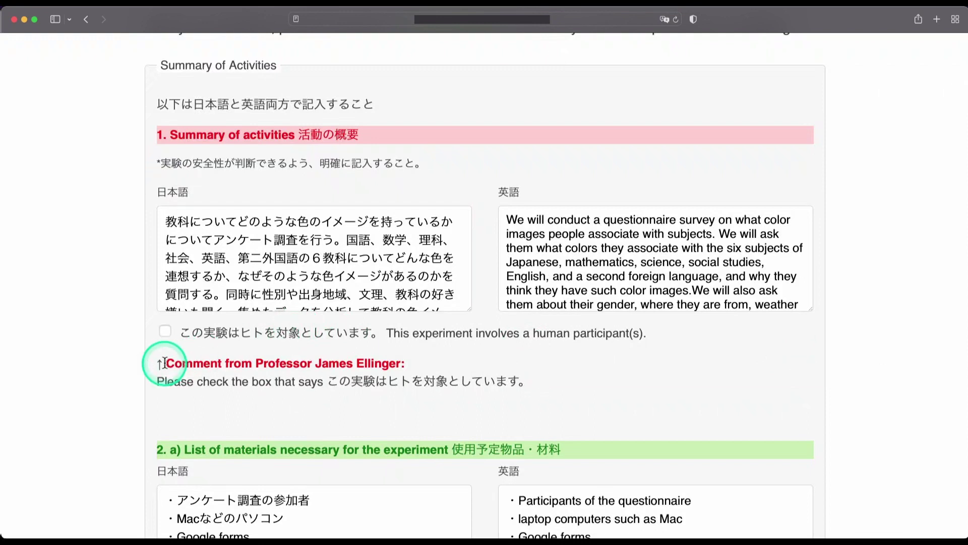
- Tick the human-participants box and state in Japanese and English that no personal information is collected
click(164, 363)
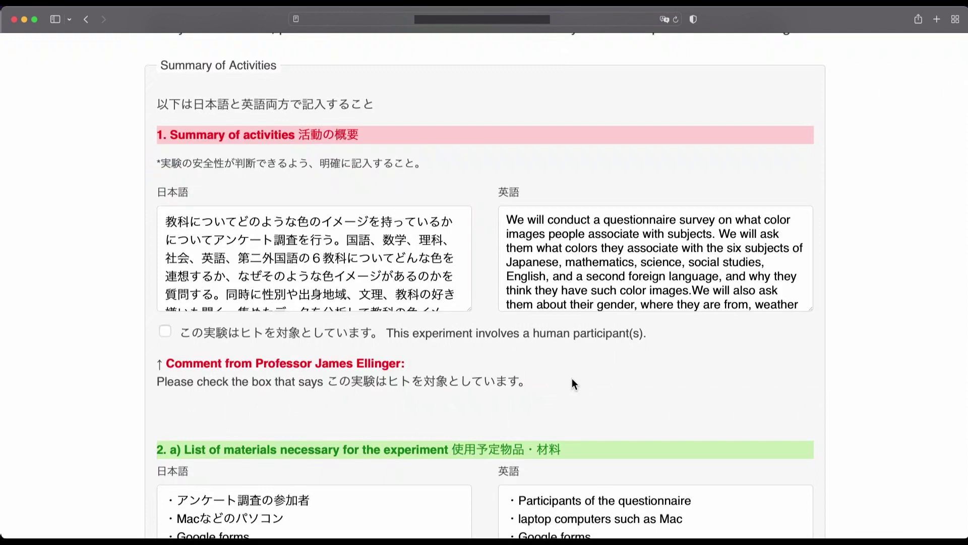
click(165, 331)
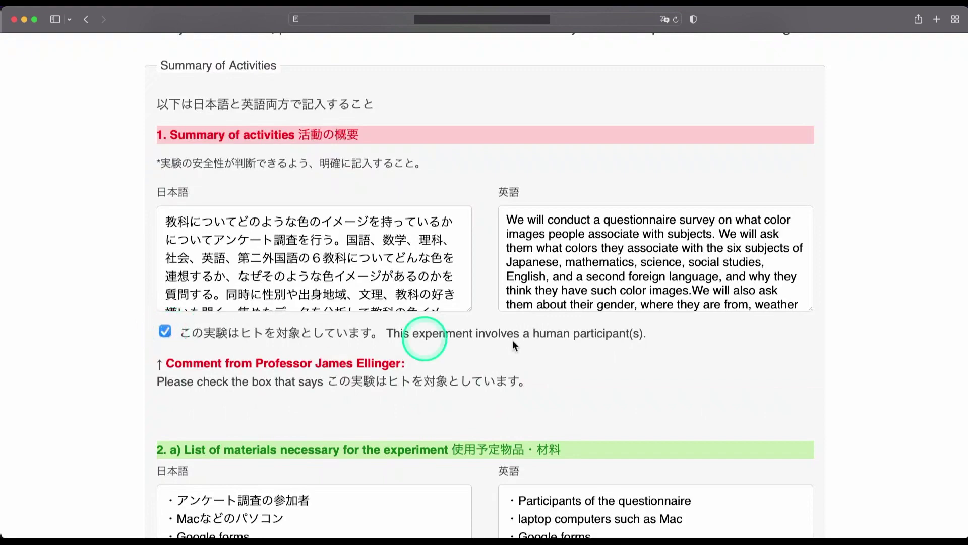
scroll(912, 351, down, 10)
text(この実験では参加者の個人情報は集めません。)
click(557, 123)
text(We won't collect any personal informations of the participants in this project.)
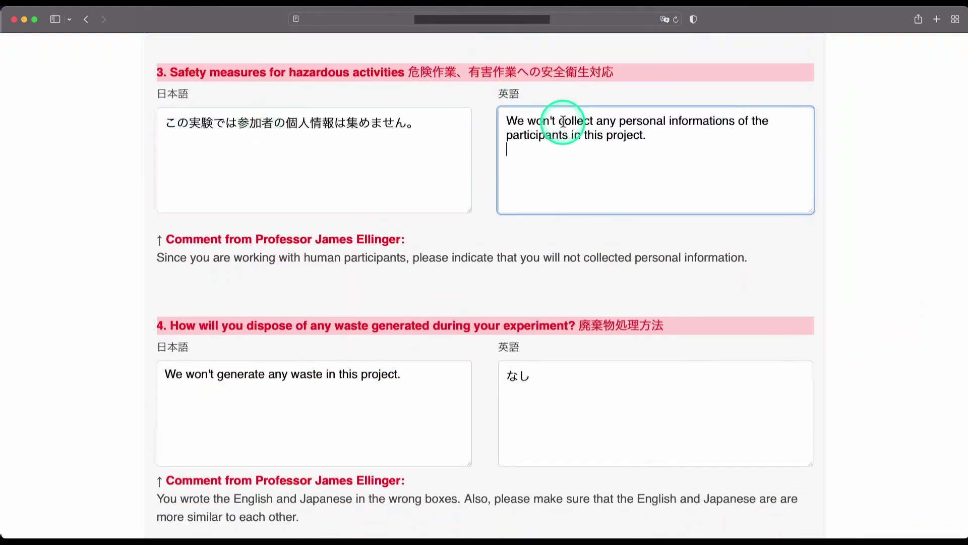
- Replace the waste answers with 'この実験では廃棄物は生じない。' and 'This experiment does not generate any waste.'
scroll(404, 338, down, 2)
triple_click(404, 337)
text(この実験では廃棄物は生じない。)
click(655, 353)
text(This experiment does not generate any waste.)
scroll(912, 329, down, 7)
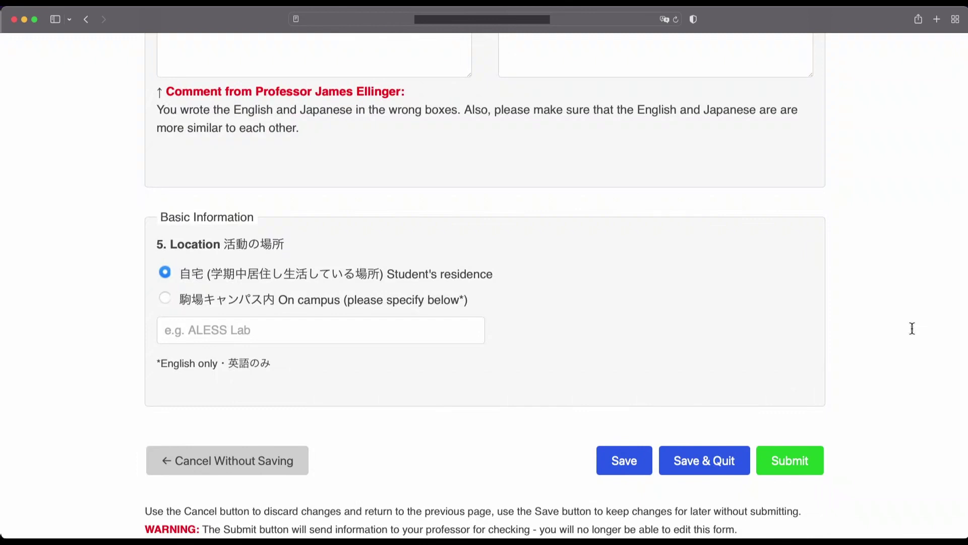
- Submit the amended safety form and confirm, sending it back to the professor for checking
click(903, 339)
click(806, 463)
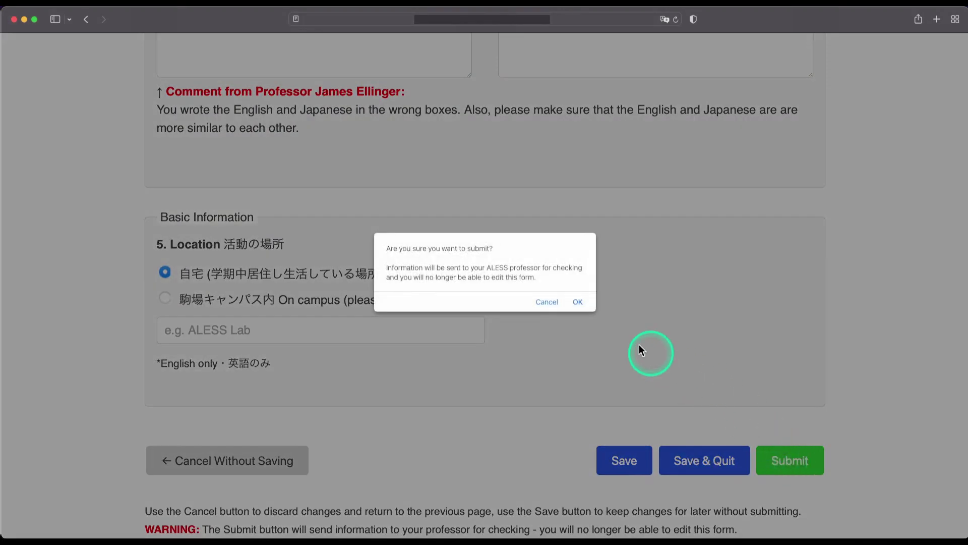
click(580, 302)
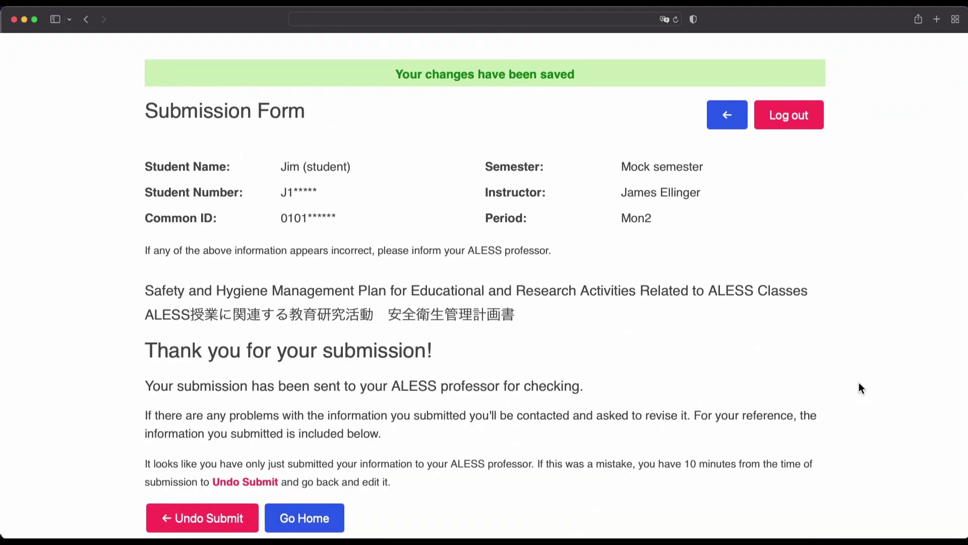